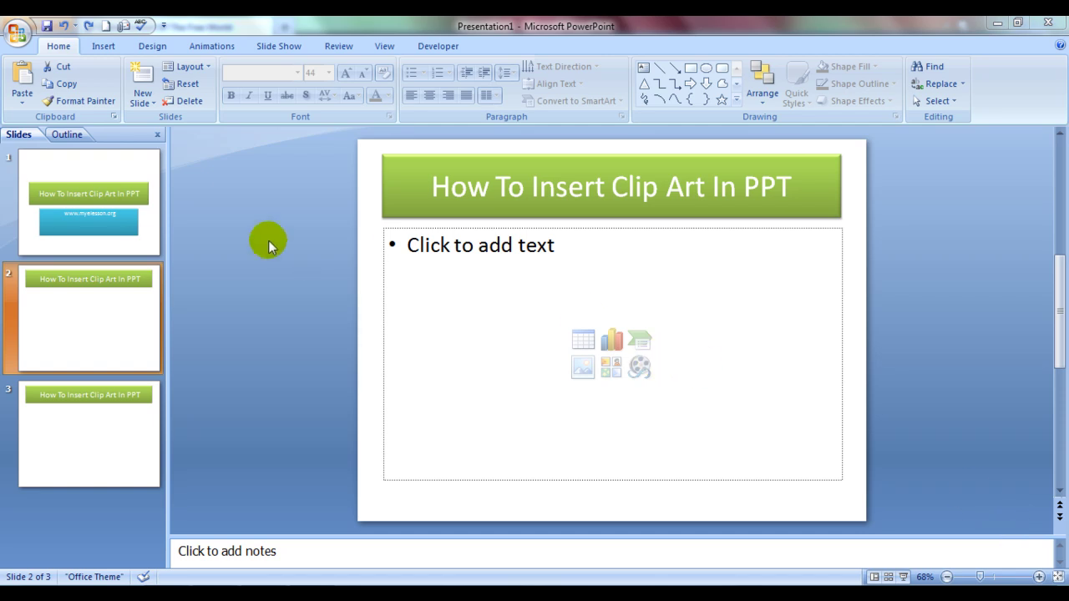
Look over the title slide, then return to slide 2 with the Insert tab showing.
{"action": "left_click", "coordinate": [130, 211]}
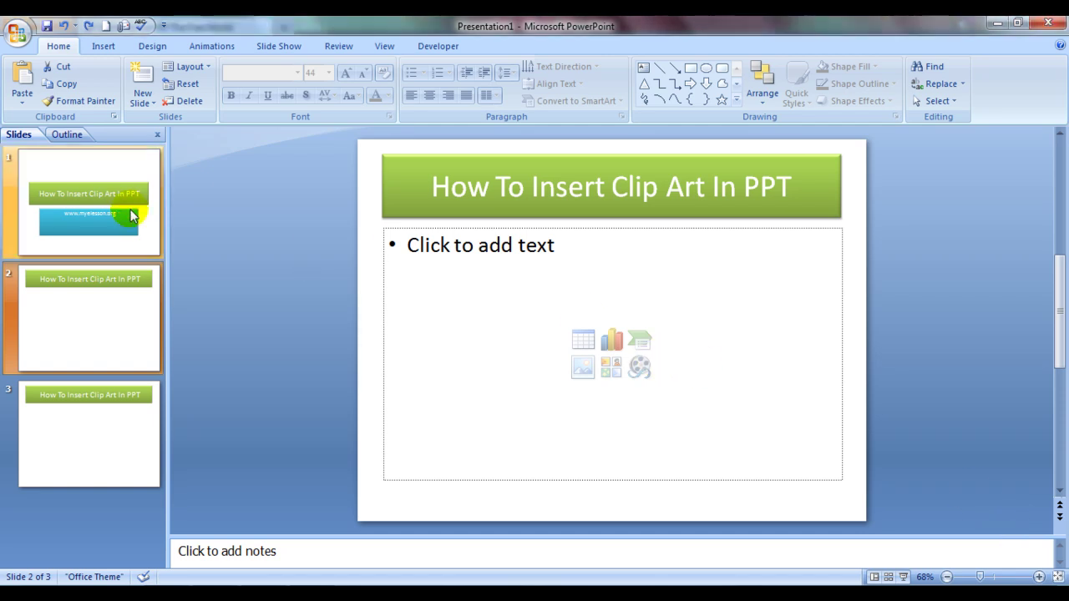
{"action": "left_click", "coordinate": [130, 215]}
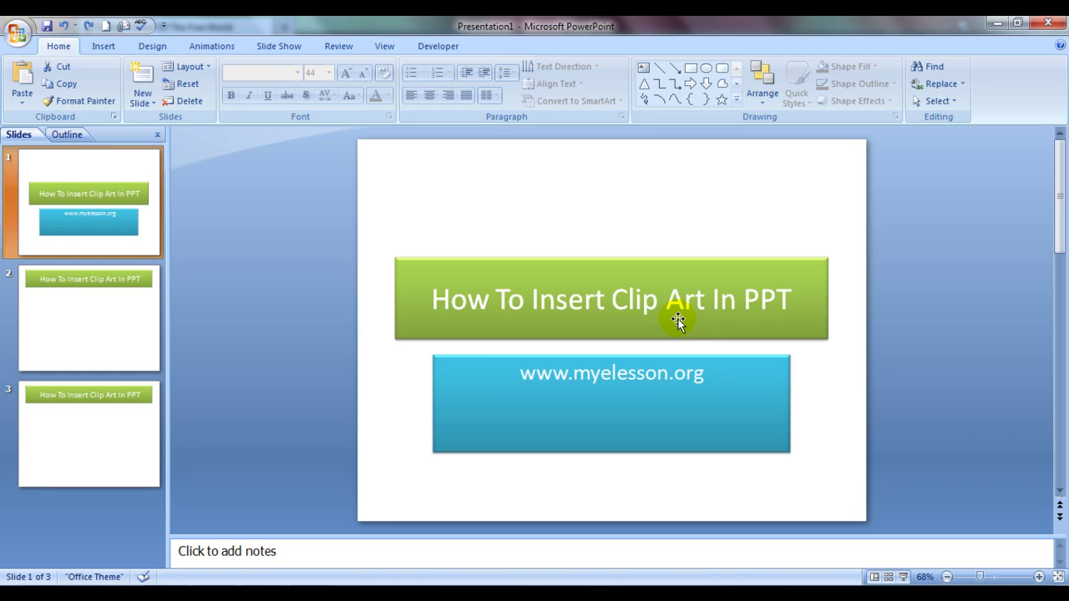
{"action": "left_click", "coordinate": [131, 317]}
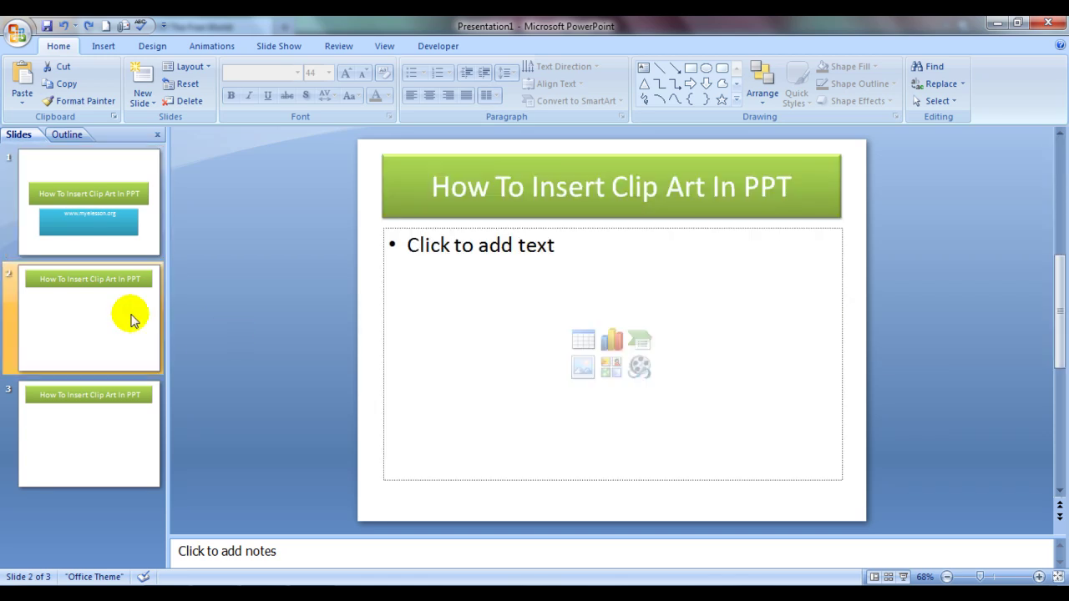
{"action": "left_click", "coordinate": [102, 45]}
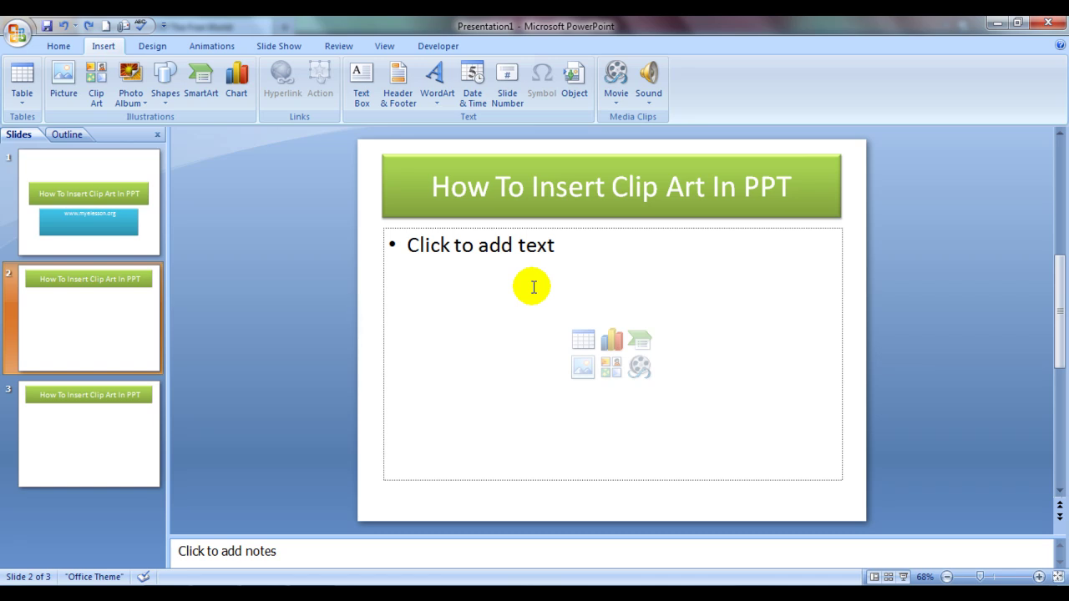
Open the Clip Art pane for slide 2, listing results for 'boy'.
{"action": "left_click", "coordinate": [109, 320]}
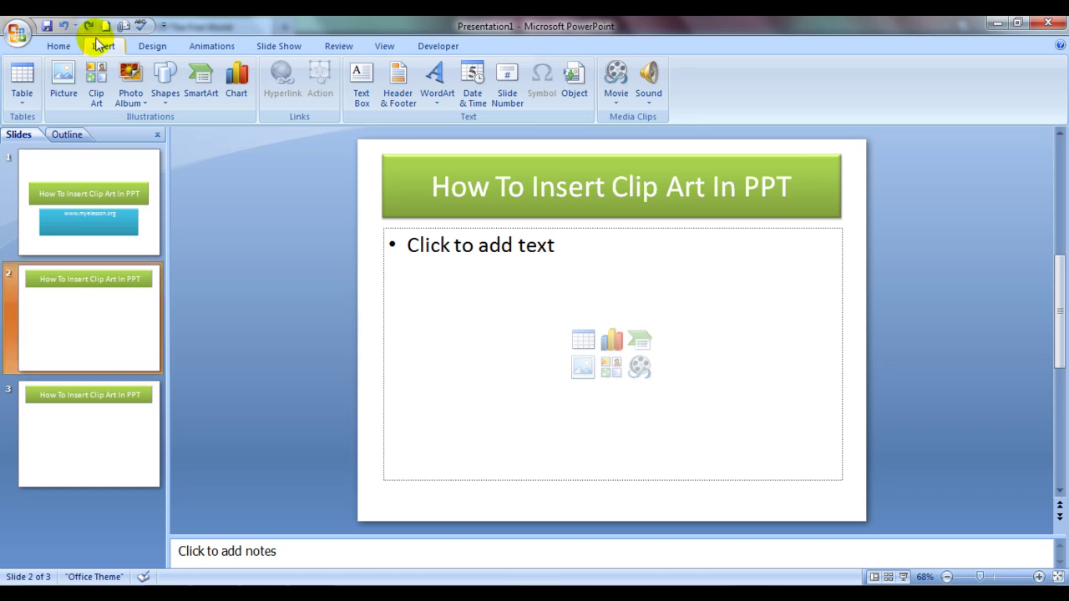
{"action": "left_click", "coordinate": [97, 94]}
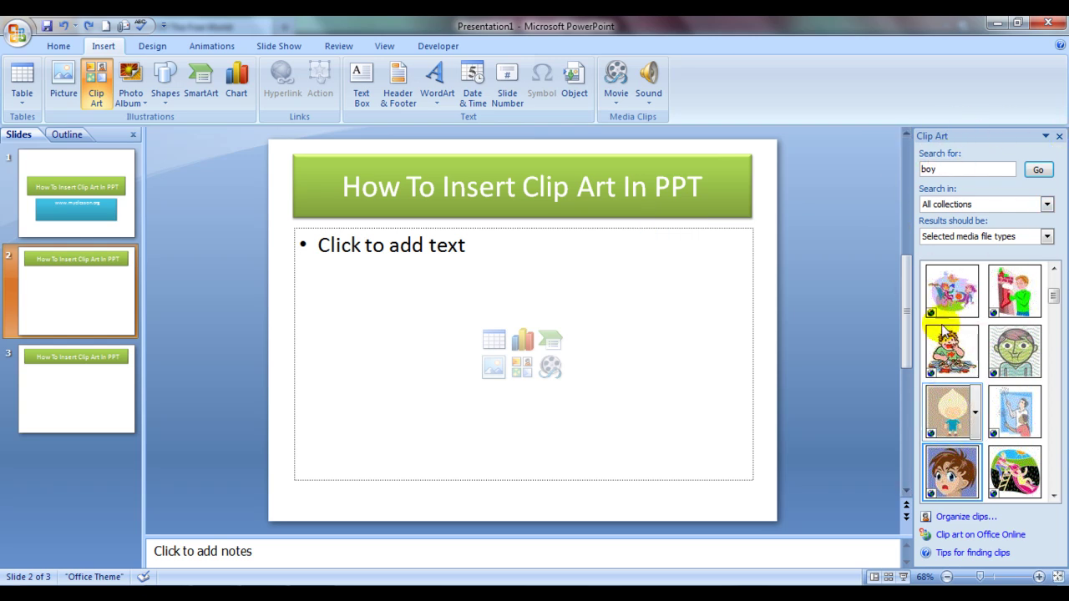
{"action": "mouse_move", "coordinate": [1014, 352]}
{"action": "type", "text": "boy"}
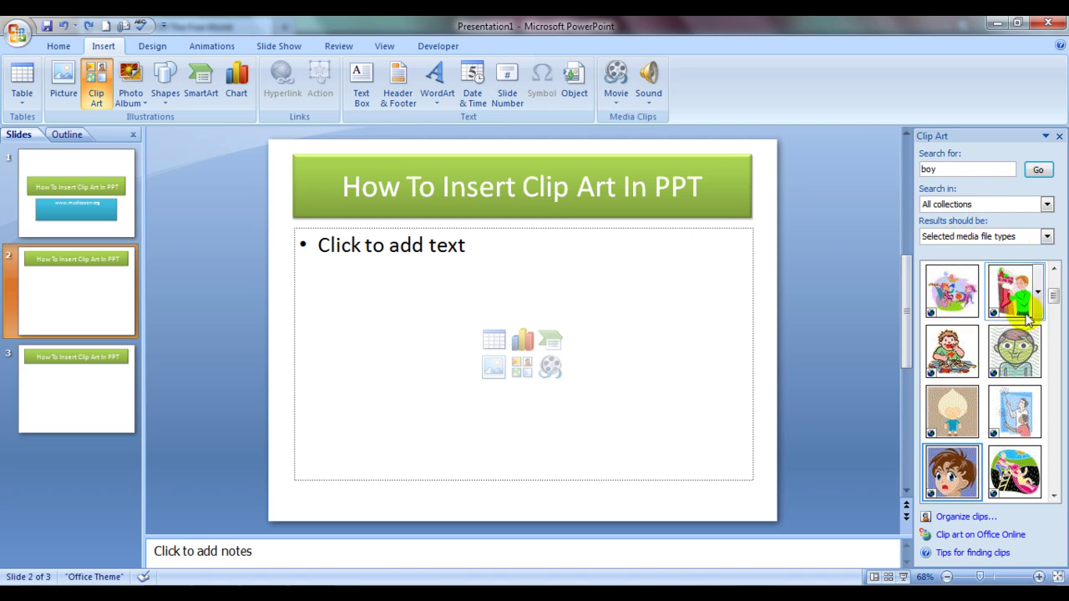
Insert the boy wizard clip art onto slide 2 and move it up and right.
{"action": "left_click", "coordinate": [1053, 288]}
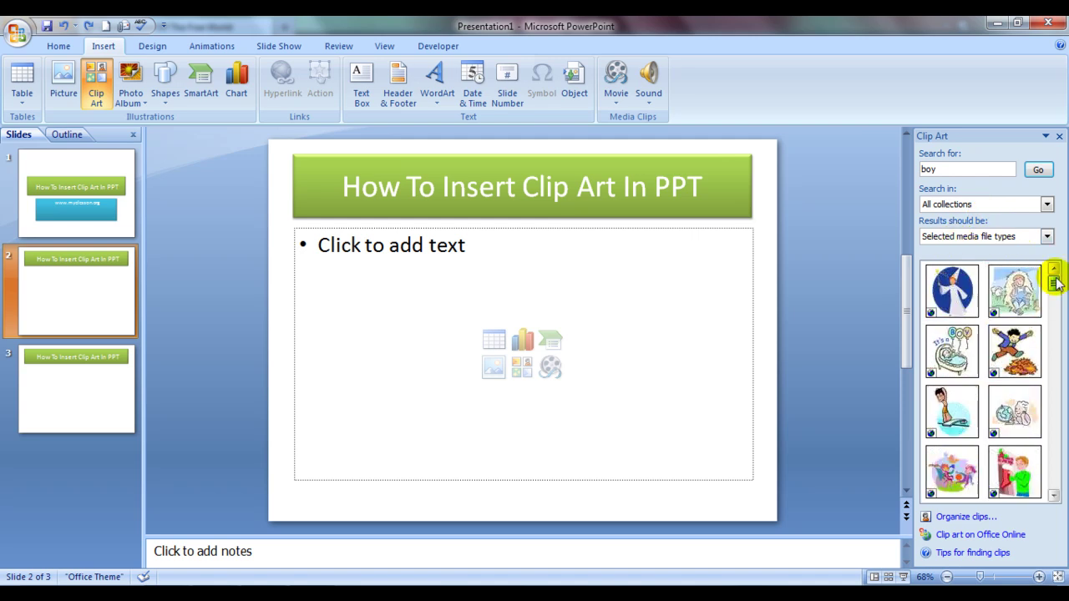
{"action": "scroll", "coordinate": [954, 326], "scroll_direction": "down", "scroll_amount": 3}
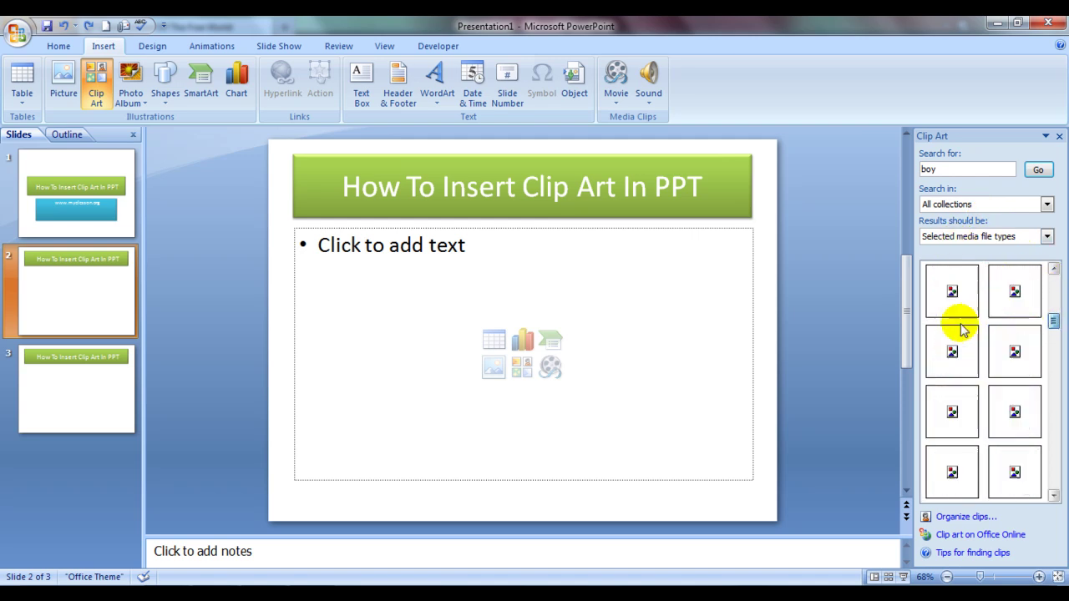
{"action": "left_click", "coordinate": [1053, 286]}
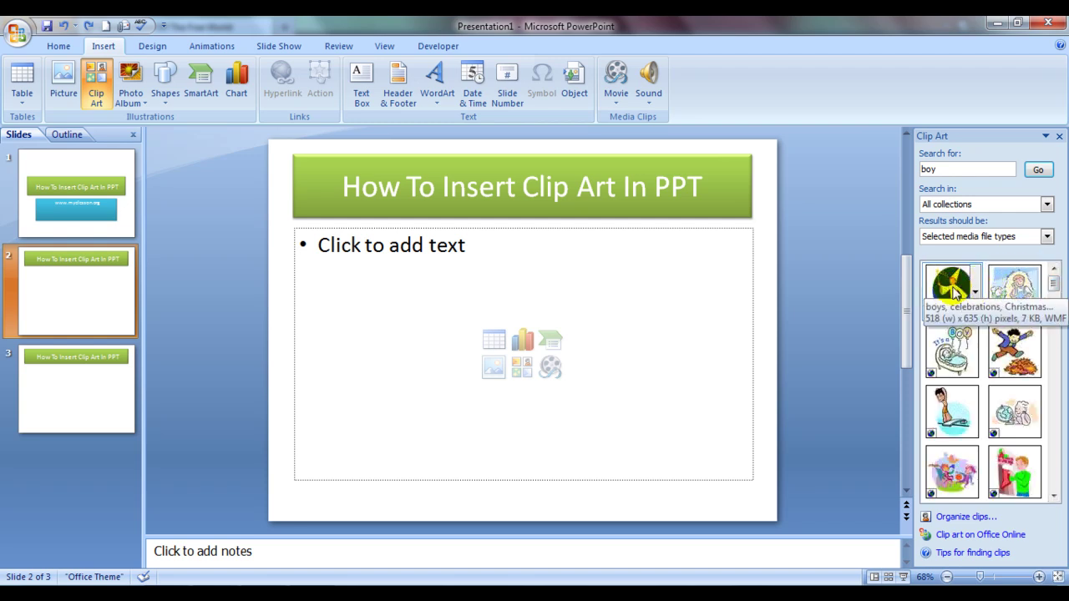
{"action": "left_click", "coordinate": [954, 290]}
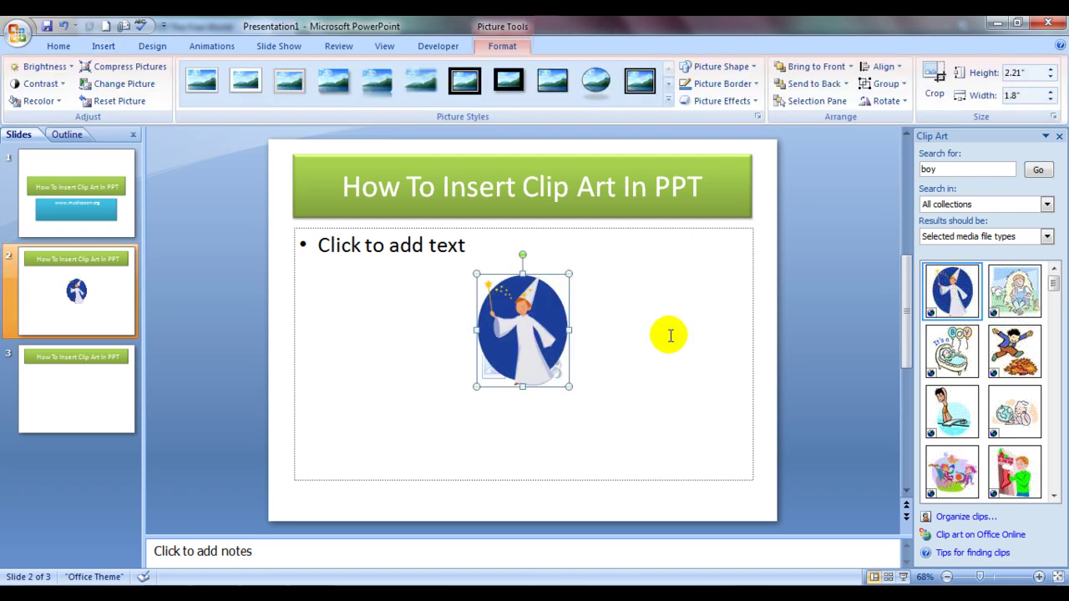
{"action": "left_click_drag", "start_coordinate": [547, 309], "coordinate": [653, 281]}
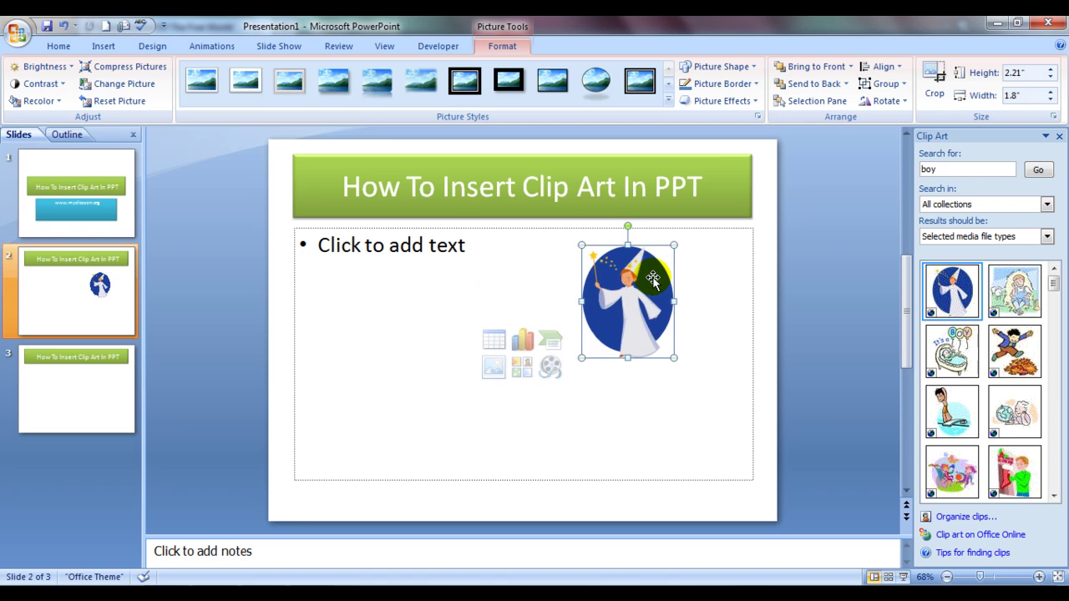
{"action": "left_click", "coordinate": [732, 293]}
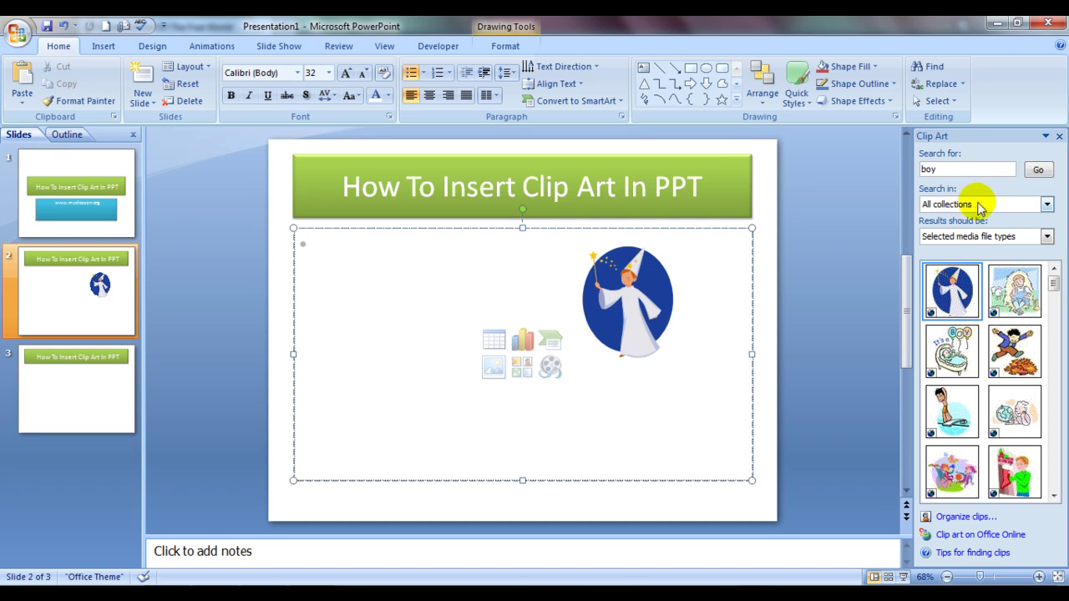
Set the Clip Art 'Results should be' option to All media types.
{"action": "left_click", "coordinate": [1047, 205]}
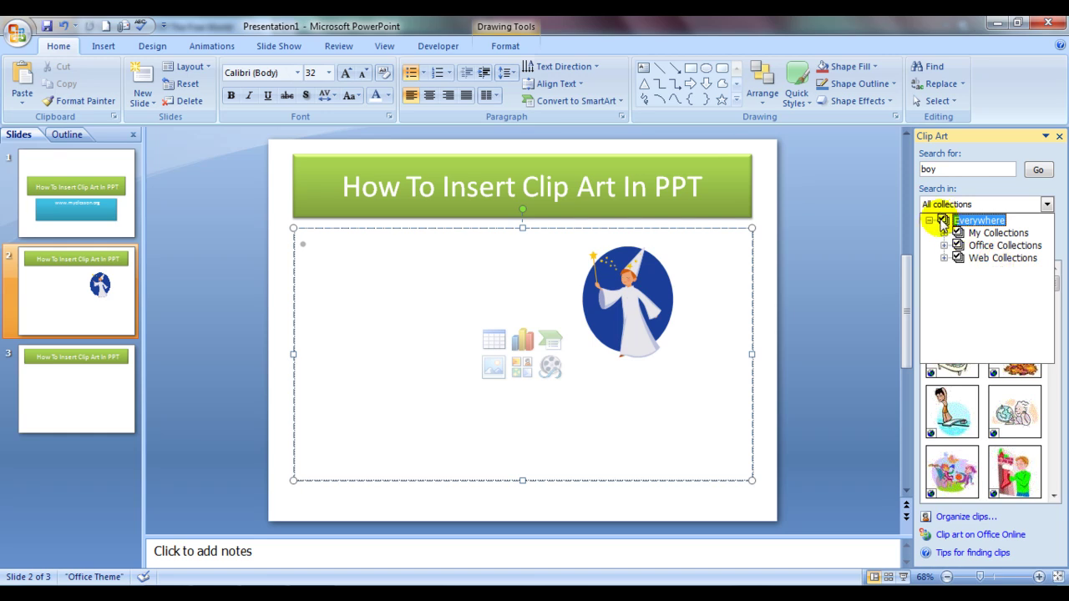
{"action": "left_click", "coordinate": [991, 193]}
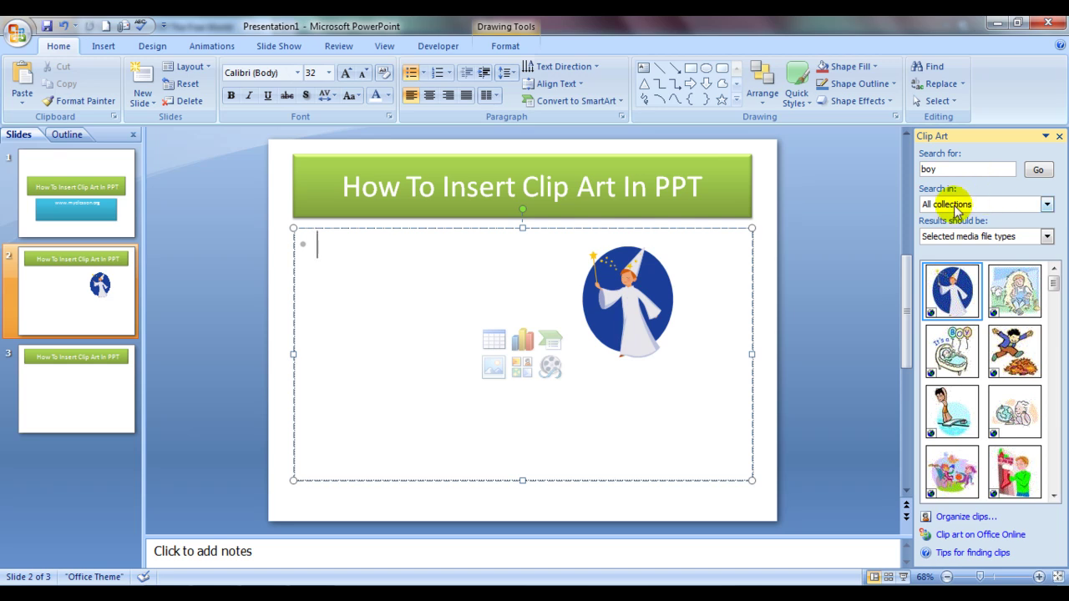
{"action": "left_click", "coordinate": [1045, 238]}
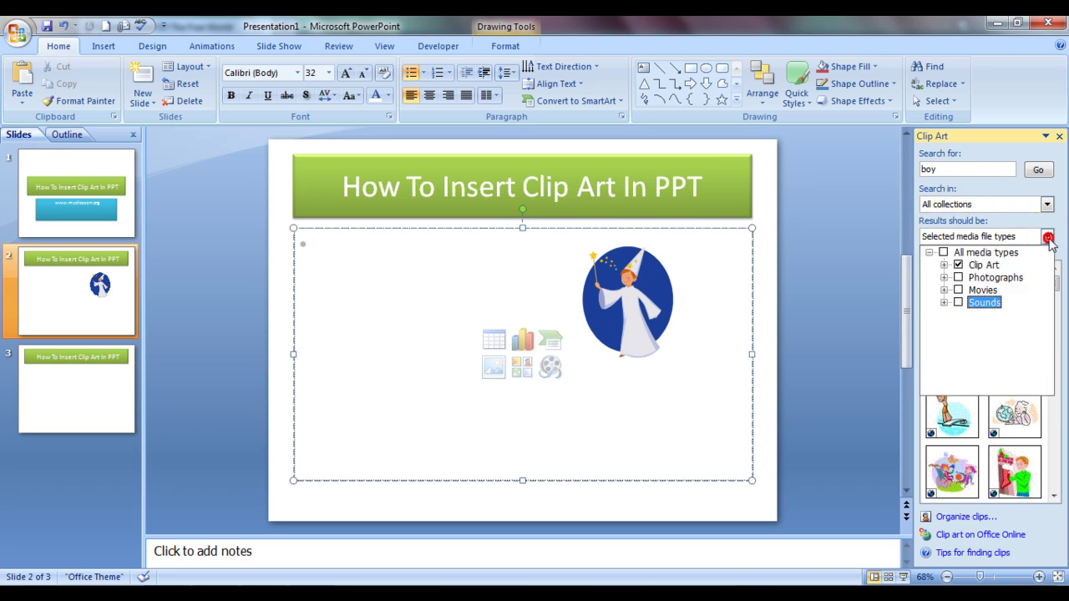
{"action": "left_click", "coordinate": [944, 253]}
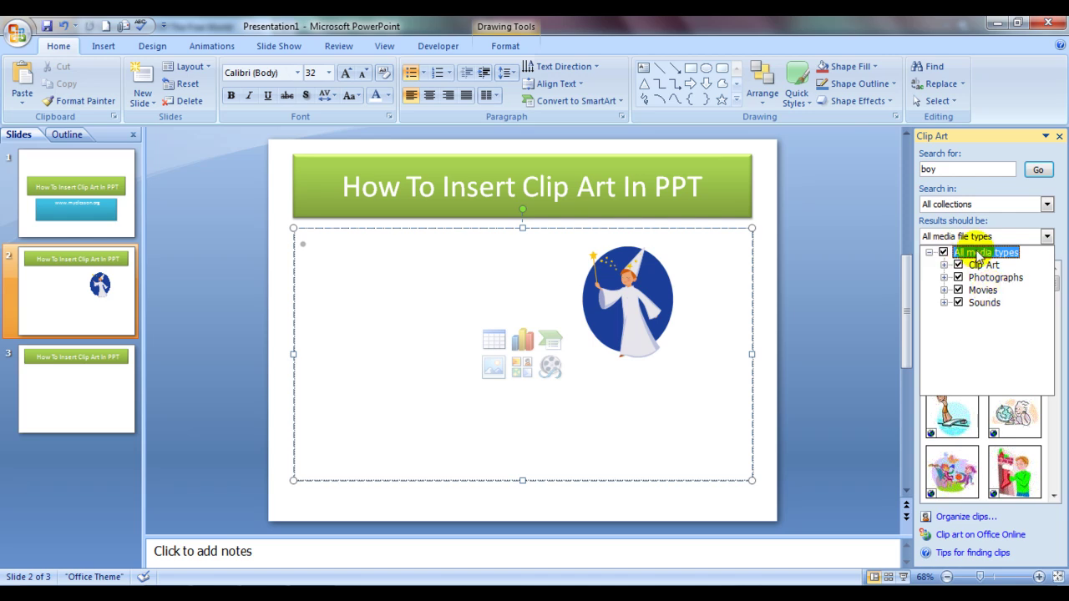
{"action": "left_click", "coordinate": [848, 304]}
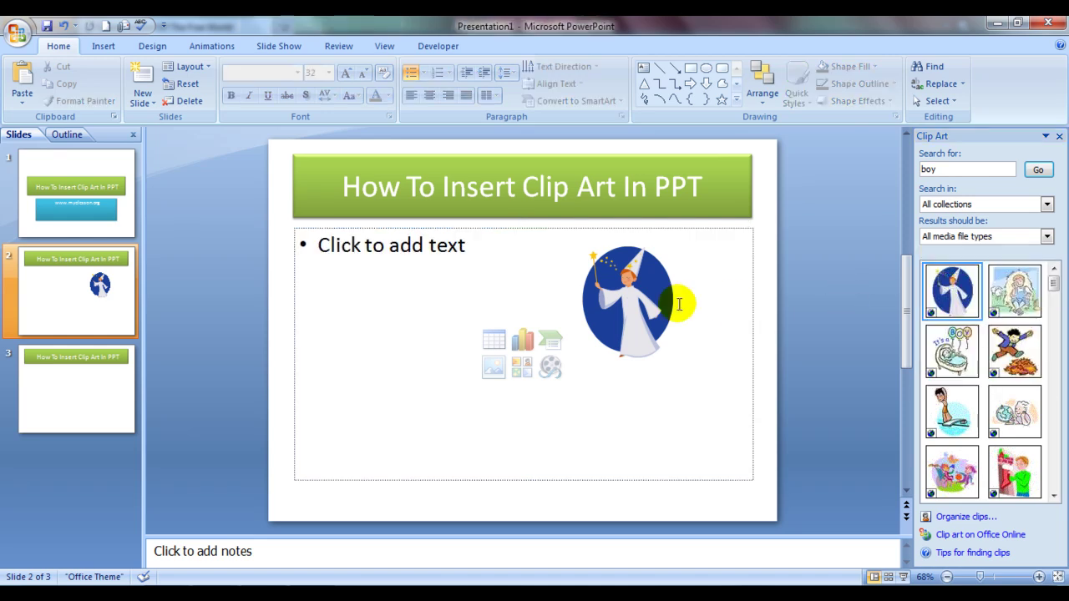
Rerun the 'boy' search, insert the boy-with-books photo, then delete it from slide 2.
{"action": "left_click", "coordinate": [1037, 170]}
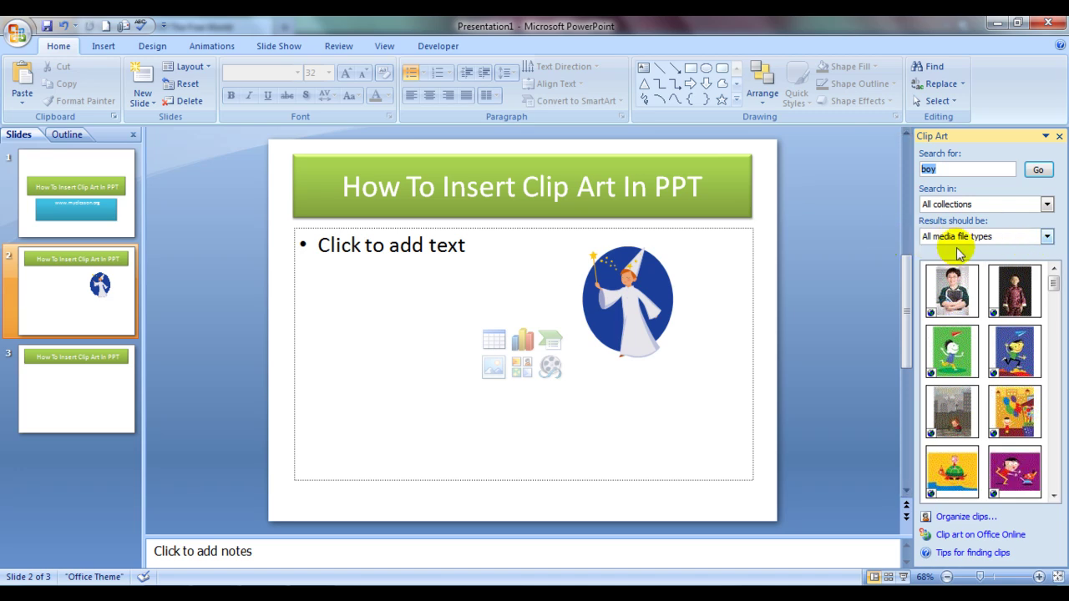
{"action": "mouse_move", "coordinate": [952, 291]}
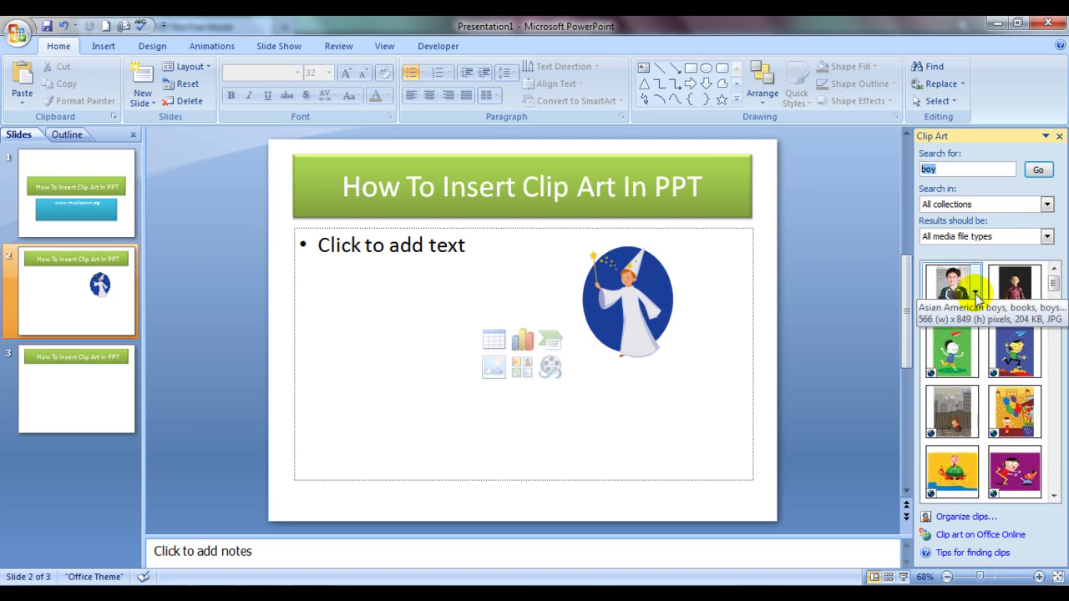
{"action": "left_click", "coordinate": [975, 294]}
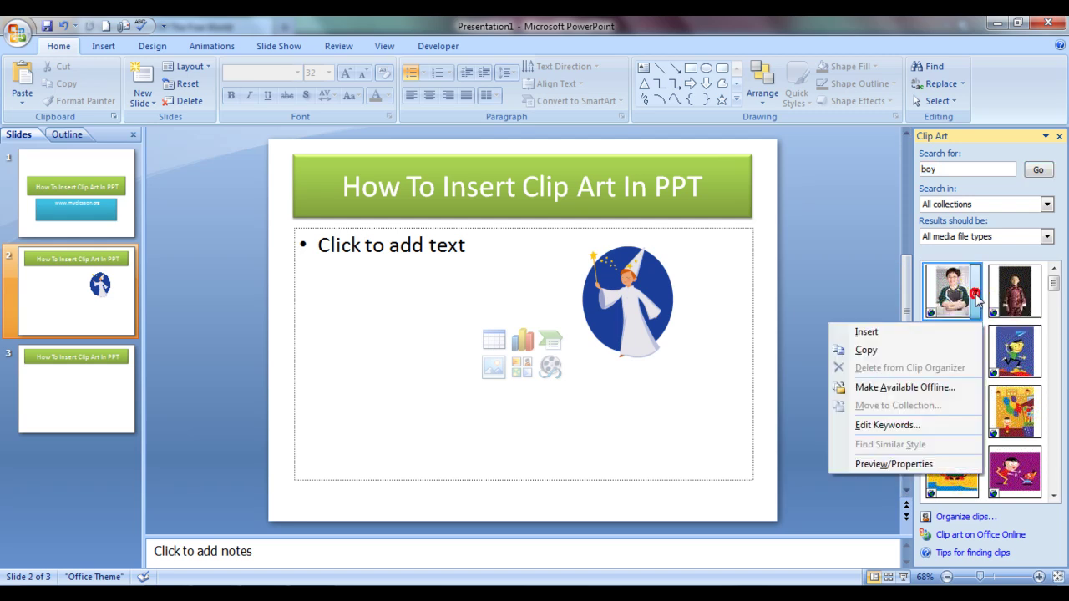
{"action": "left_click", "coordinate": [868, 333]}
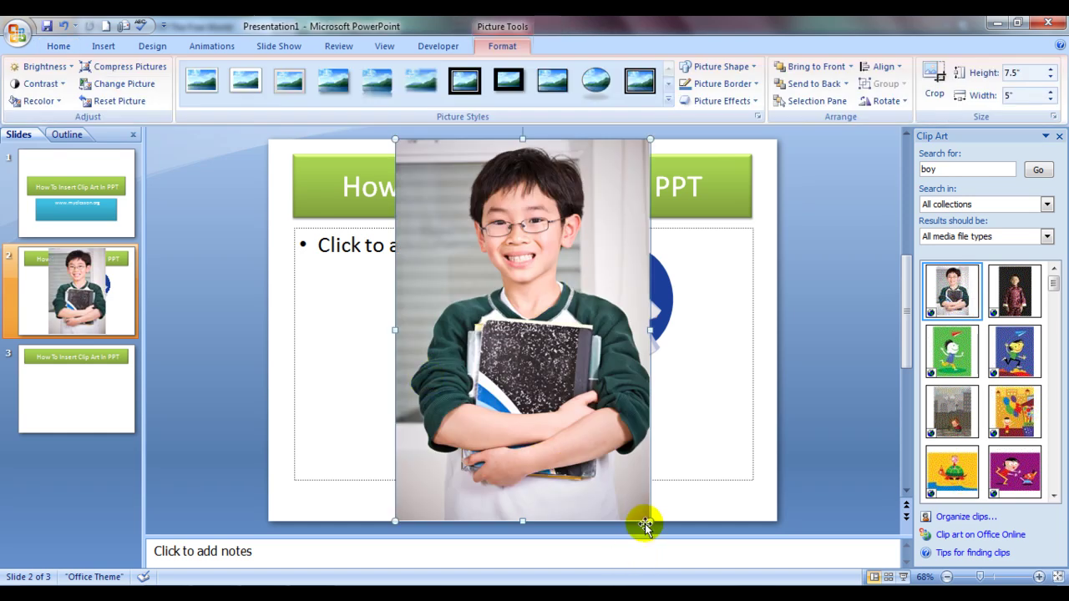
{"action": "left_click", "coordinate": [646, 519]}
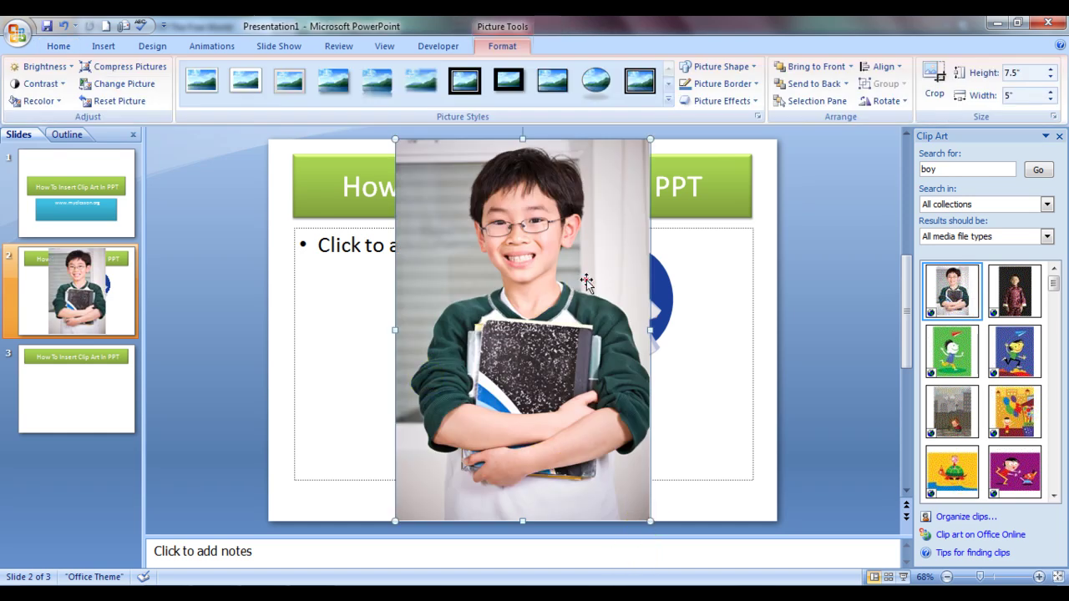
{"action": "key", "text": "Delete"}
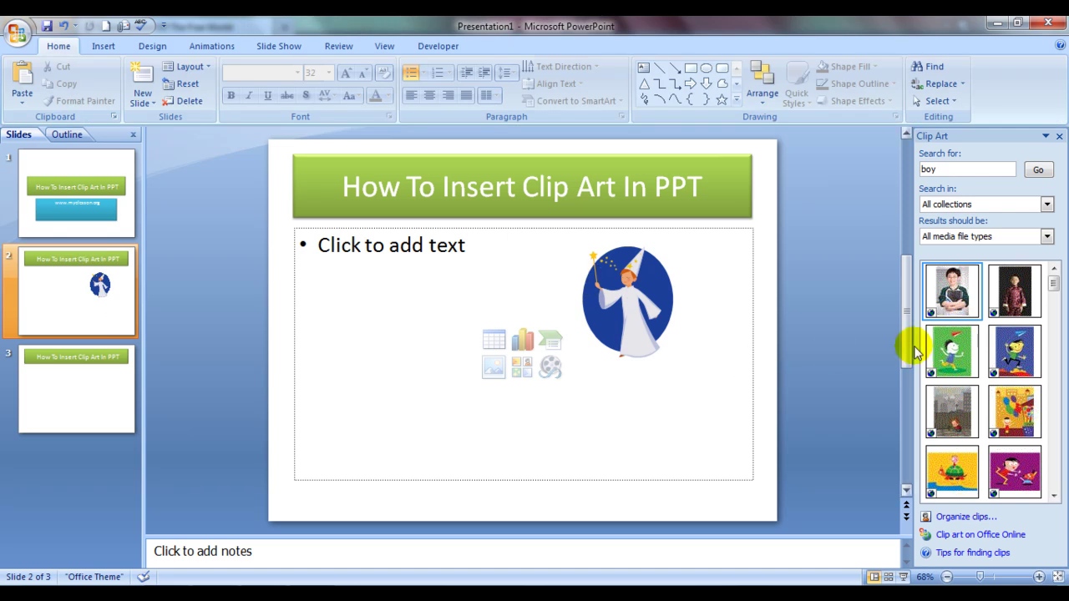
{"action": "mouse_move", "coordinate": [951, 350]}
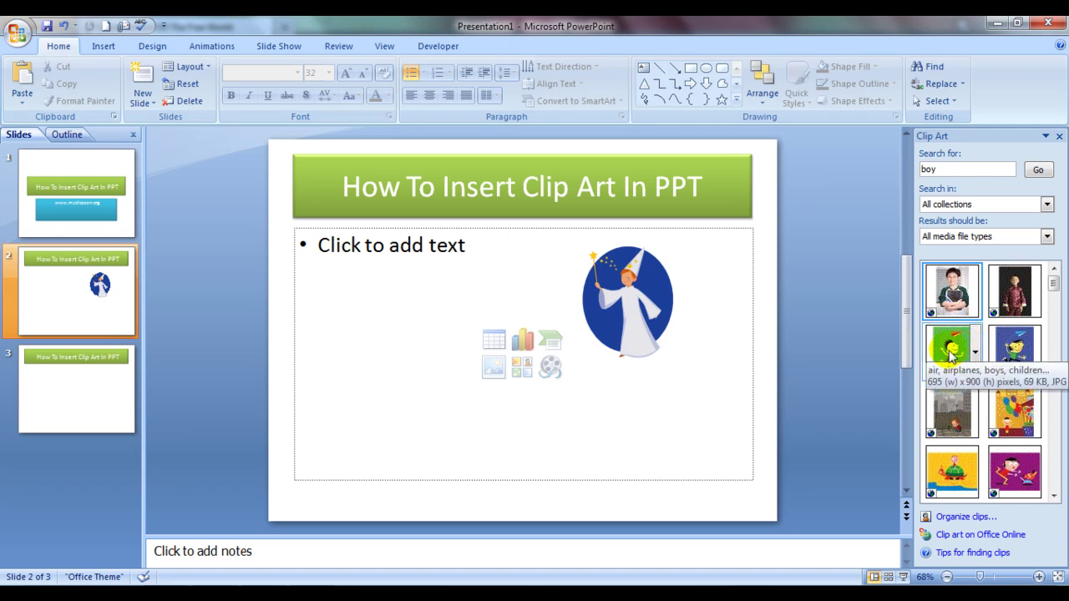
Add the paper-airplane boy clip art, shrunk and moved left beside the wizard, then go to slide 3.
{"action": "left_click_drag", "start_coordinate": [966, 355], "coordinate": [606, 405]}
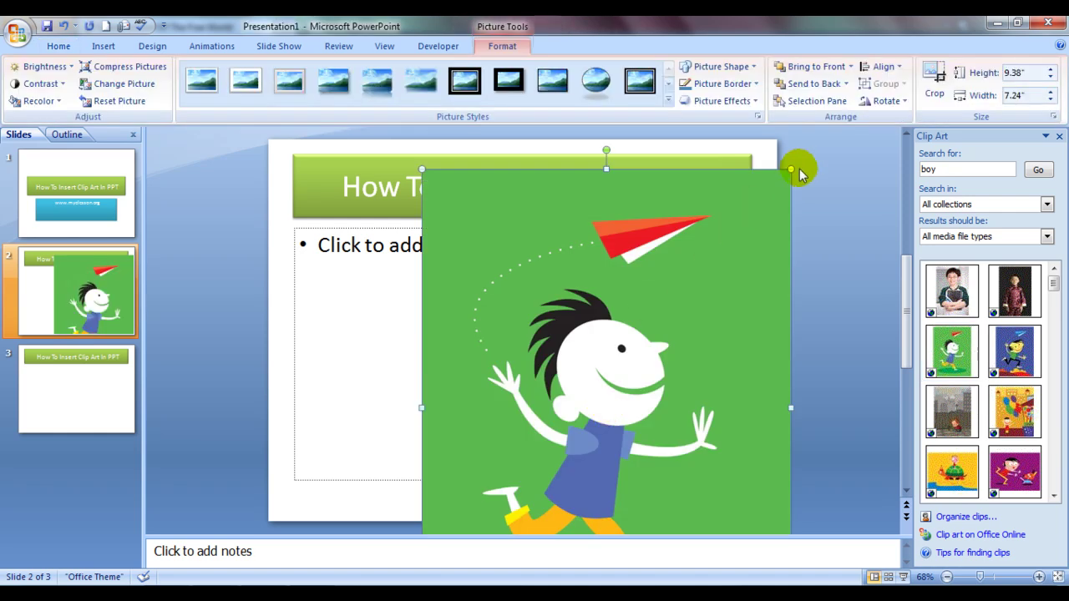
{"action": "left_click_drag", "start_coordinate": [791, 169], "coordinate": [673, 321]}
{"action": "left_click_drag", "start_coordinate": [517, 350], "coordinate": [363, 283]}
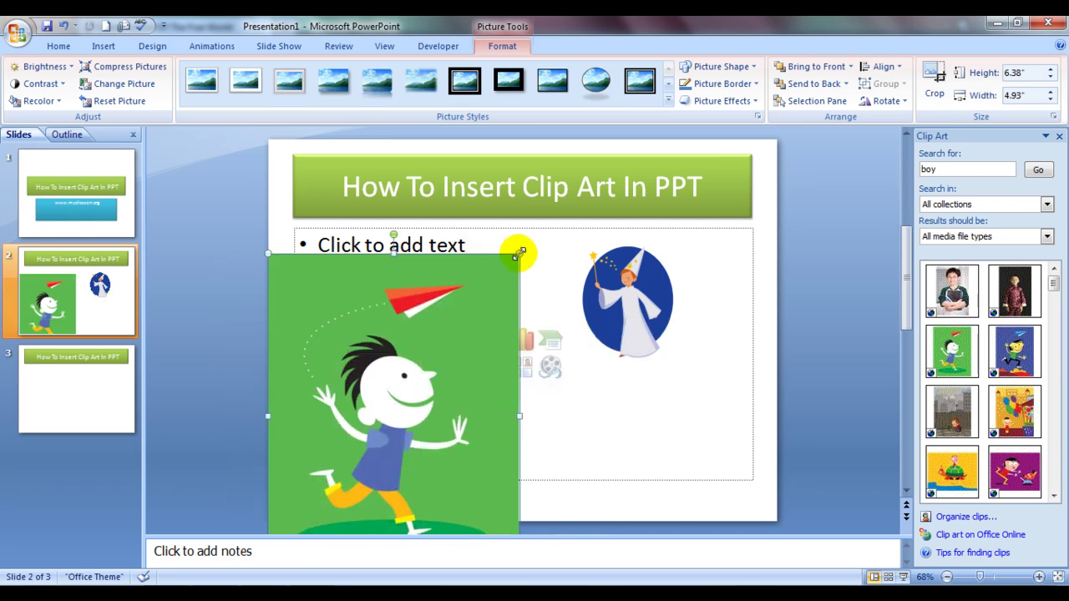
{"action": "mouse_move", "coordinate": [519, 253]}
{"action": "left_mouse_down"}
{"action": "mouse_move", "coordinate": [434, 364]}
{"action": "mouse_move", "coordinate": [442, 280]}
{"action": "left_mouse_up"}
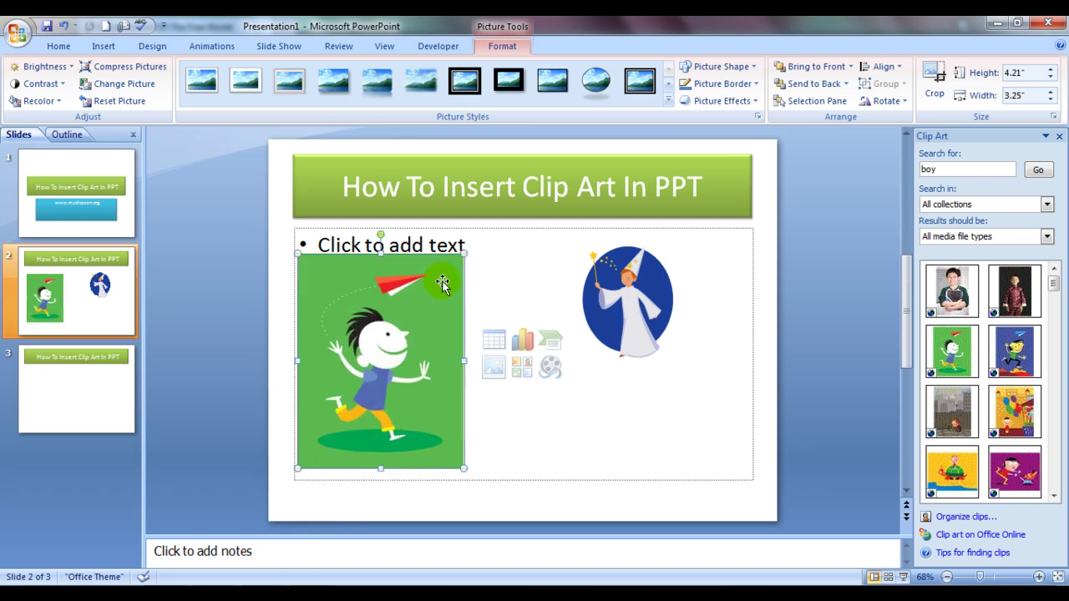
{"action": "left_click", "coordinate": [591, 423]}
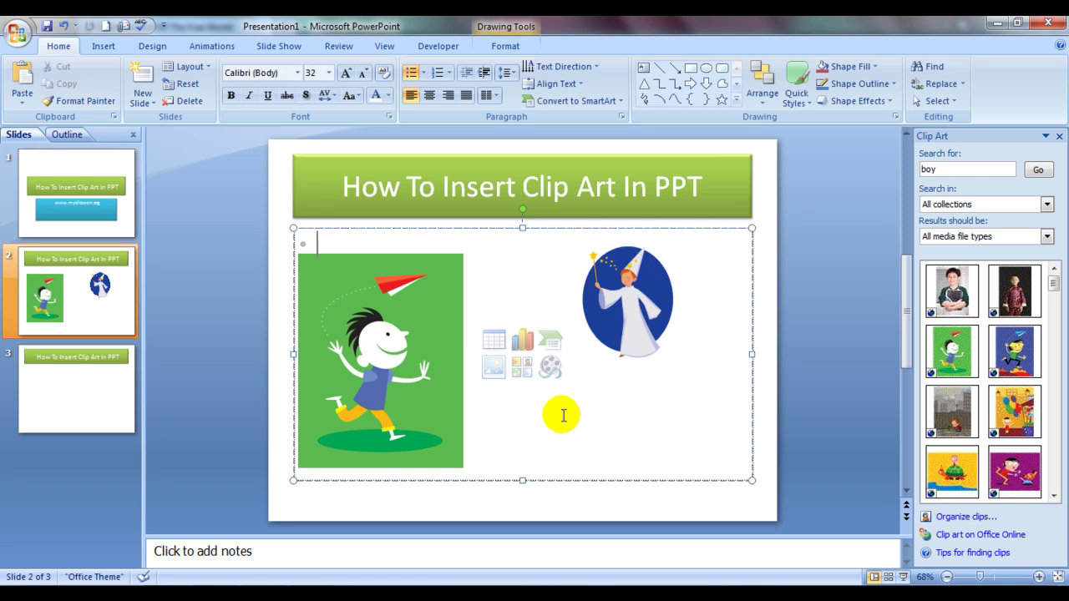
{"action": "left_click", "coordinate": [100, 397]}
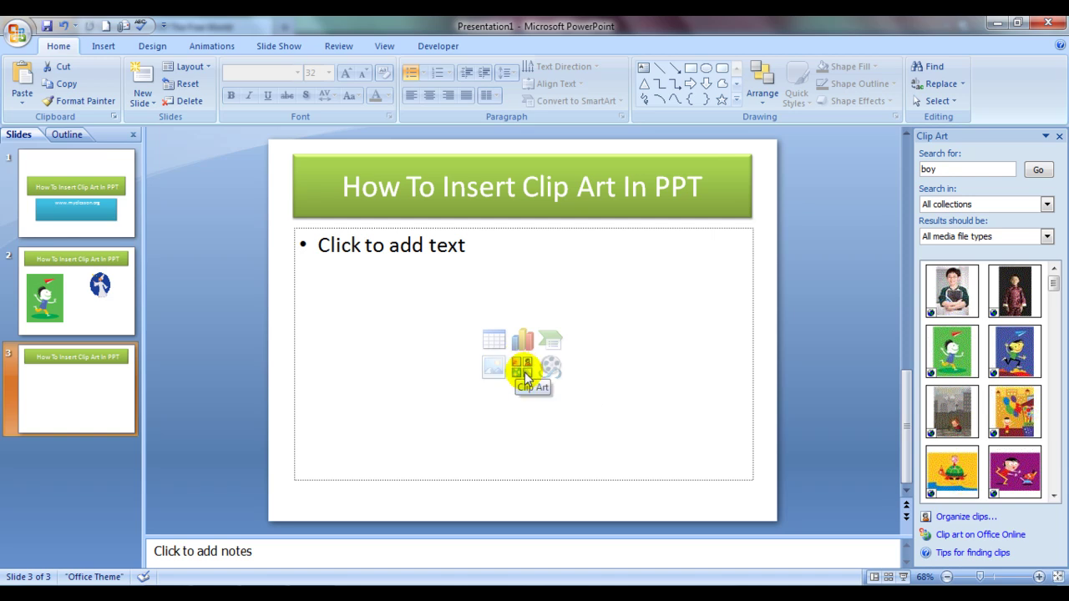
Replace the Clip Art search term 'boy' with 'tiger' and run the search.
{"action": "left_click", "coordinate": [524, 378]}
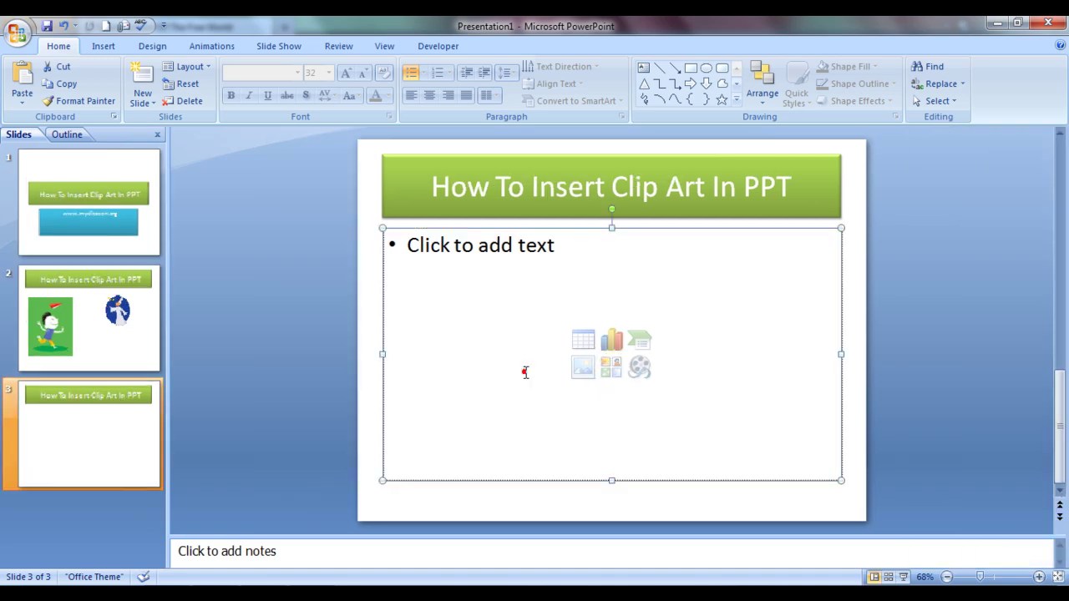
{"action": "left_click", "coordinate": [612, 367]}
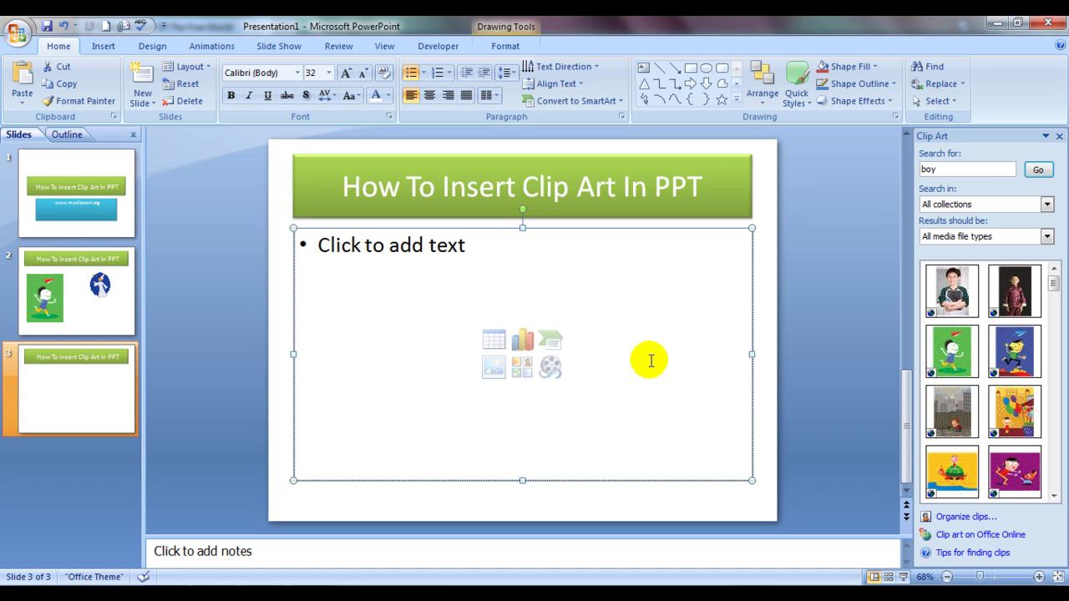
{"action": "left_click", "coordinate": [941, 169]}
{"action": "double_click", "coordinate": [941, 168]}
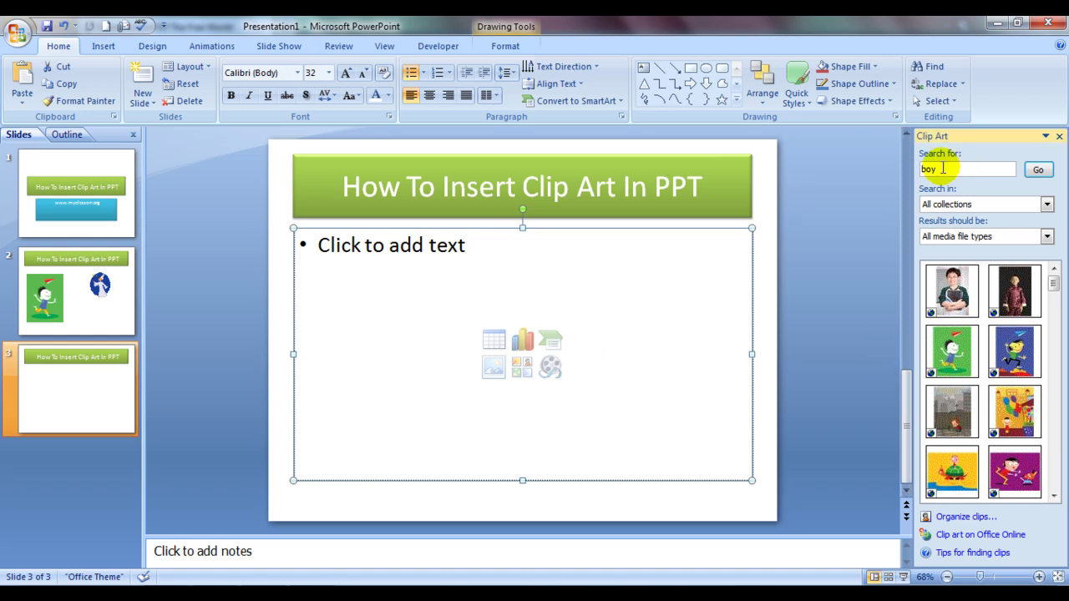
{"action": "key", "text": "BackSpace"}
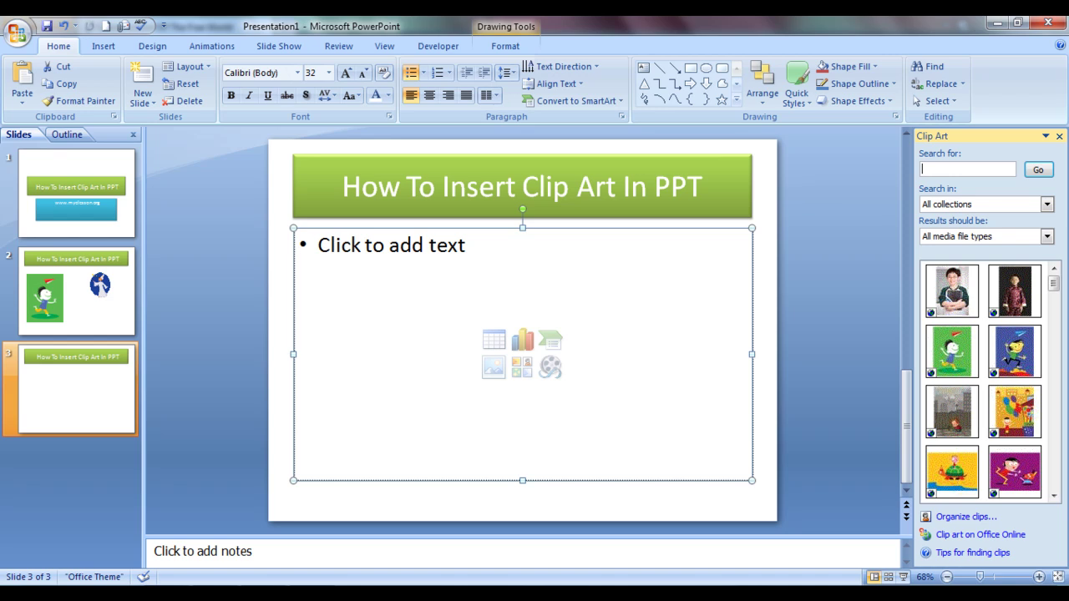
{"action": "type", "text": "tiger"}
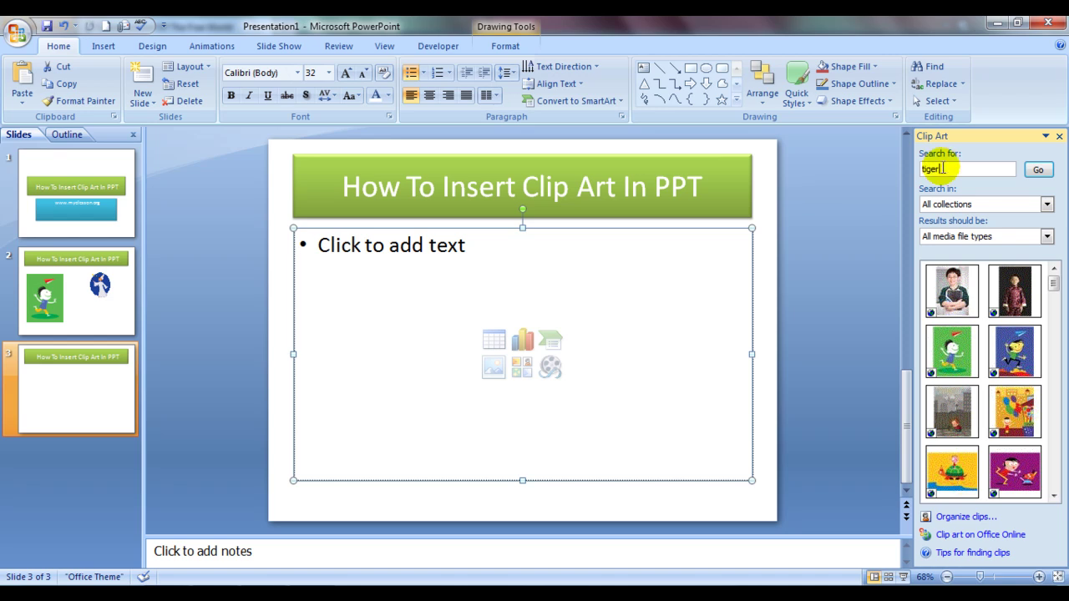
{"action": "left_click", "coordinate": [1036, 170]}
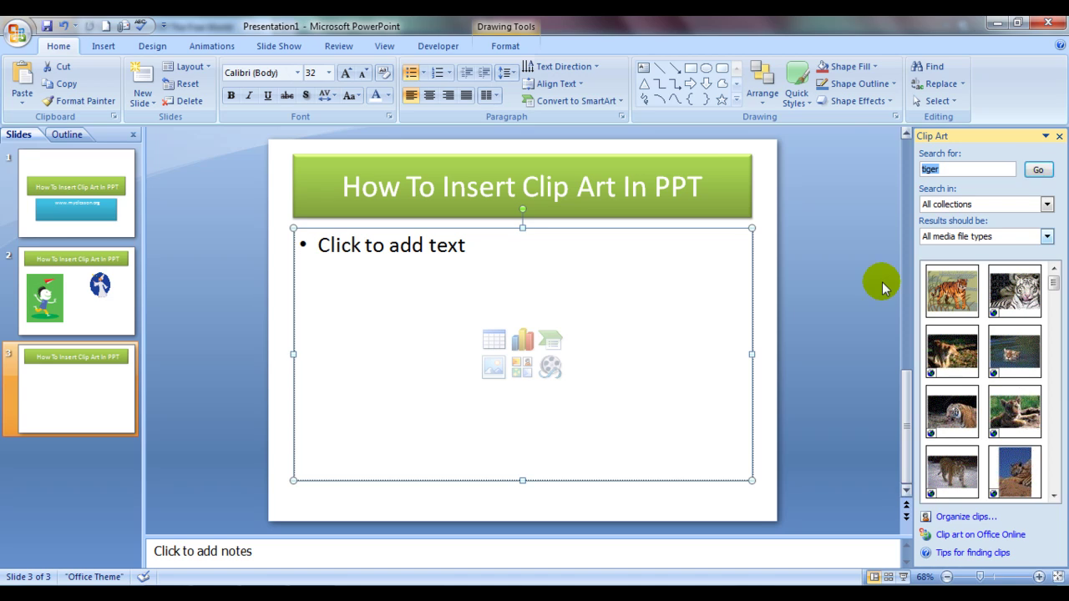
{"action": "mouse_move", "coordinate": [948, 288]}
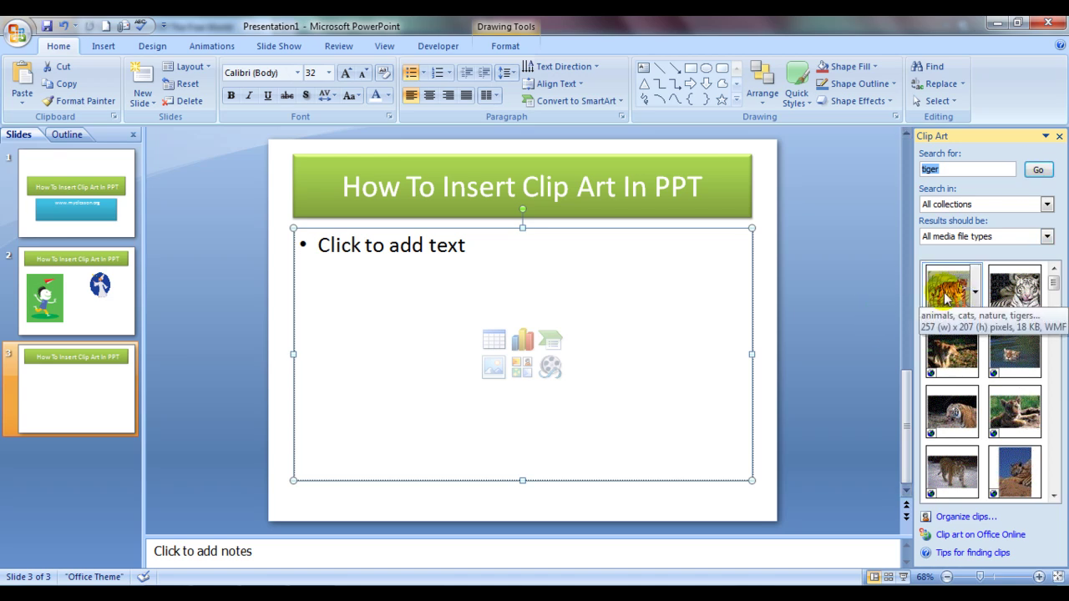
Insert the orange tiger clip on slide 3 and shrink the white tiger toward the top left.
{"action": "left_click", "coordinate": [946, 297]}
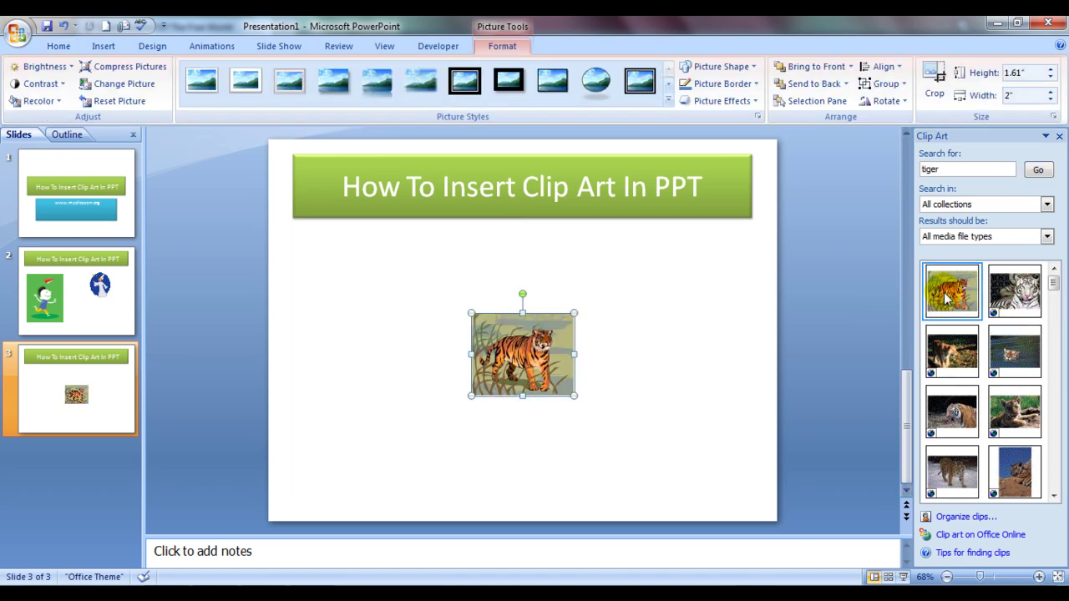
{"action": "left_click", "coordinate": [647, 347]}
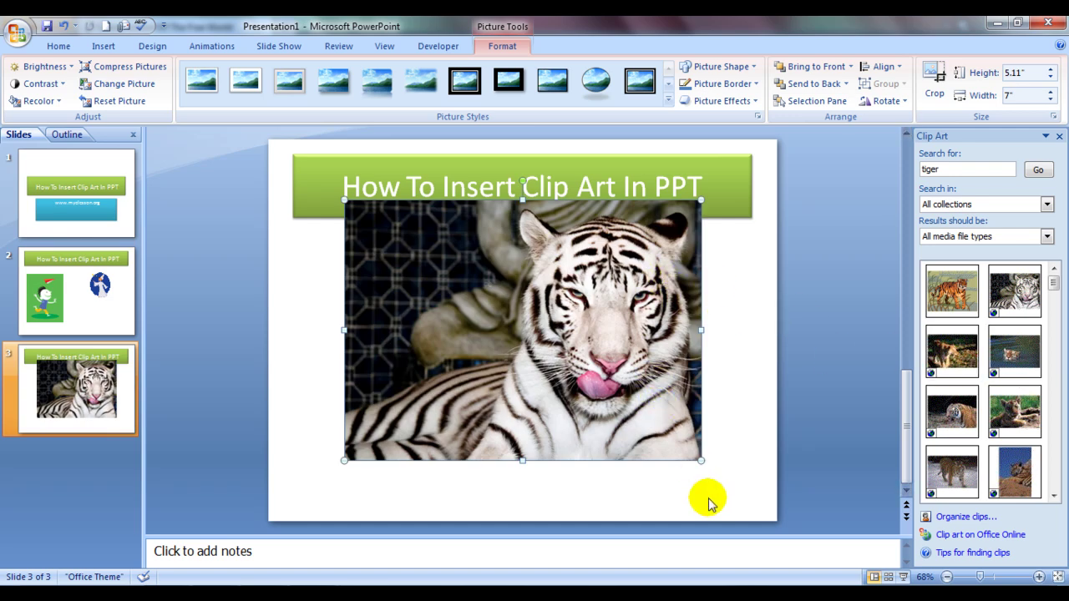
{"action": "left_click_drag", "start_coordinate": [699, 459], "coordinate": [505, 290]}
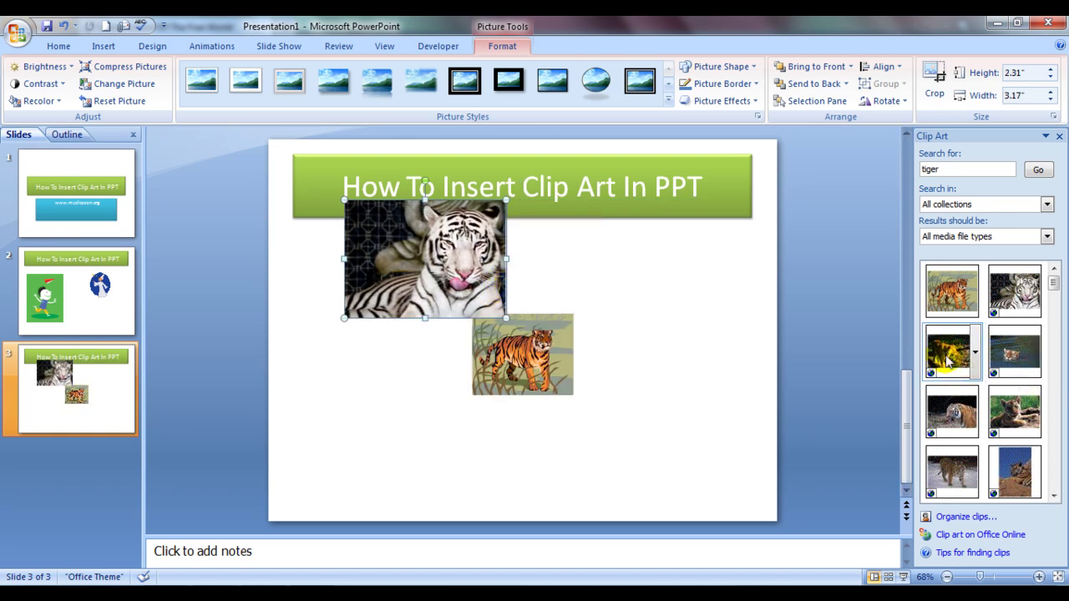
{"action": "mouse_move", "coordinate": [1014, 411]}
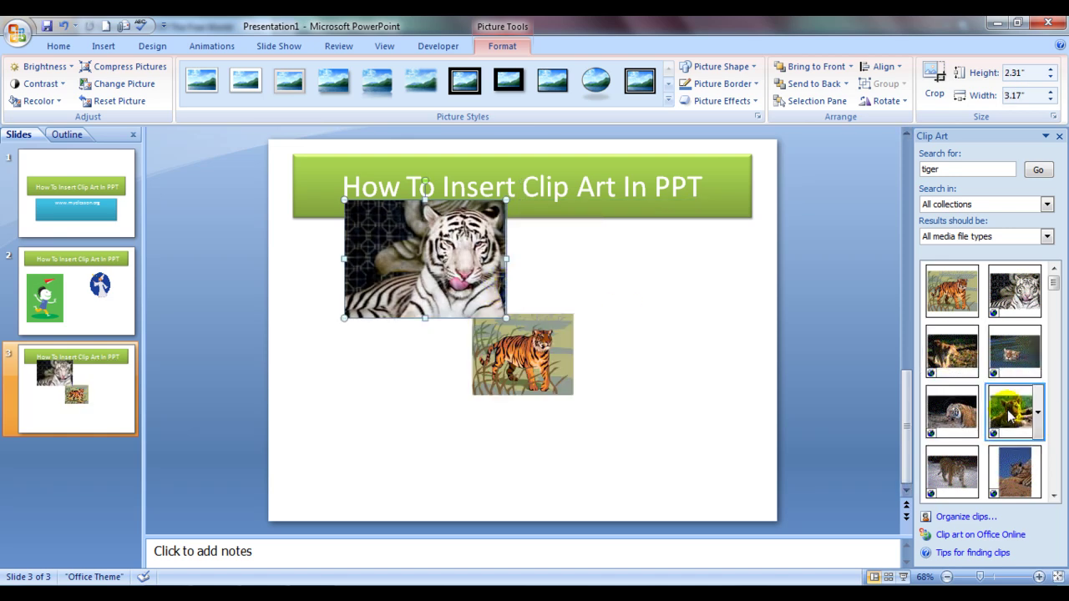
Add the tiger cub picture on the right and move the orange tiger below the white tiger.
{"action": "left_click", "coordinate": [1010, 413]}
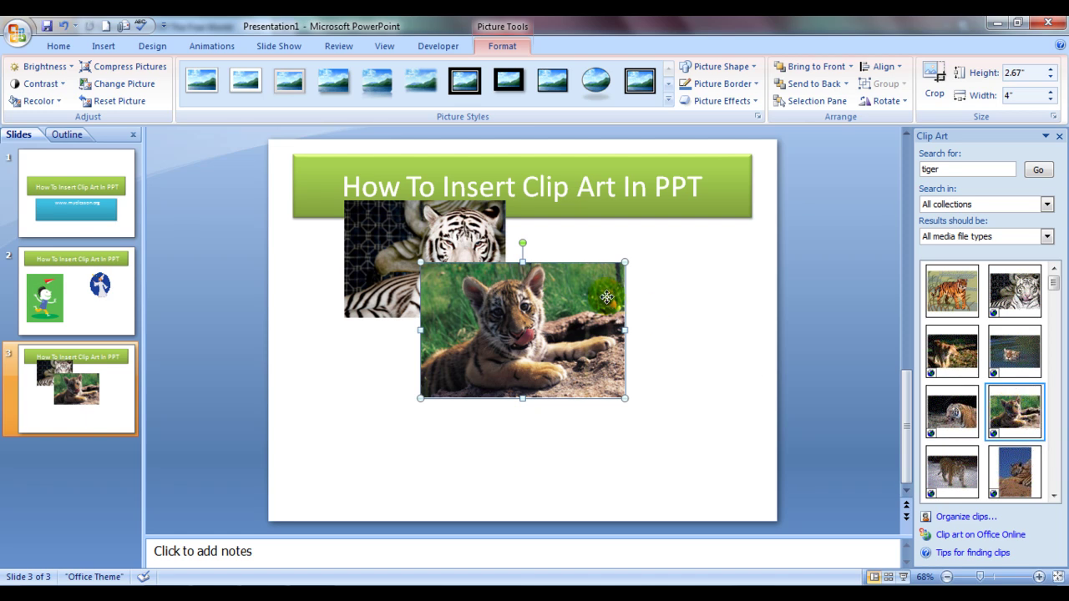
{"action": "mouse_move", "coordinate": [605, 297]}
{"action": "left_mouse_down"}
{"action": "mouse_move", "coordinate": [752, 280]}
{"action": "mouse_move", "coordinate": [731, 259]}
{"action": "left_mouse_up"}
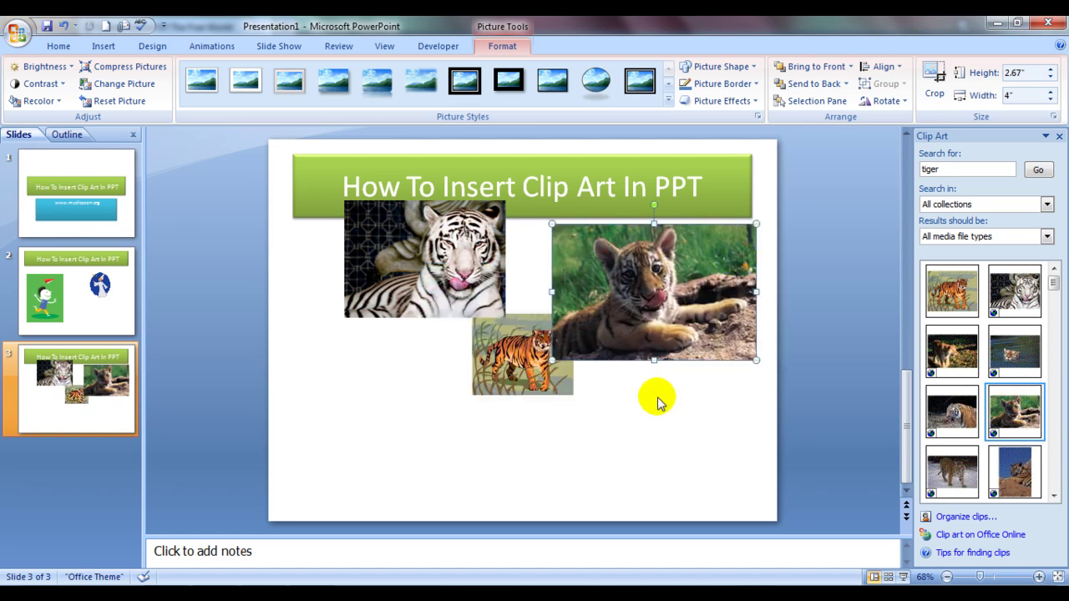
{"action": "left_click", "coordinate": [648, 420]}
{"action": "left_click_drag", "start_coordinate": [511, 372], "coordinate": [469, 414]}
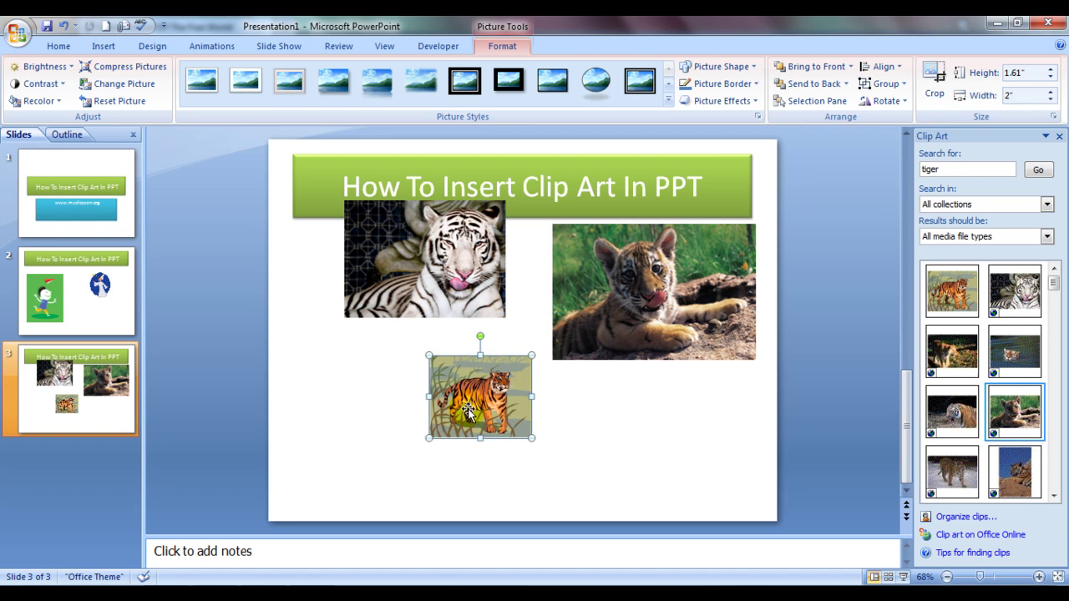
{"action": "left_click", "coordinate": [642, 456]}
{"action": "left_click", "coordinate": [443, 374]}
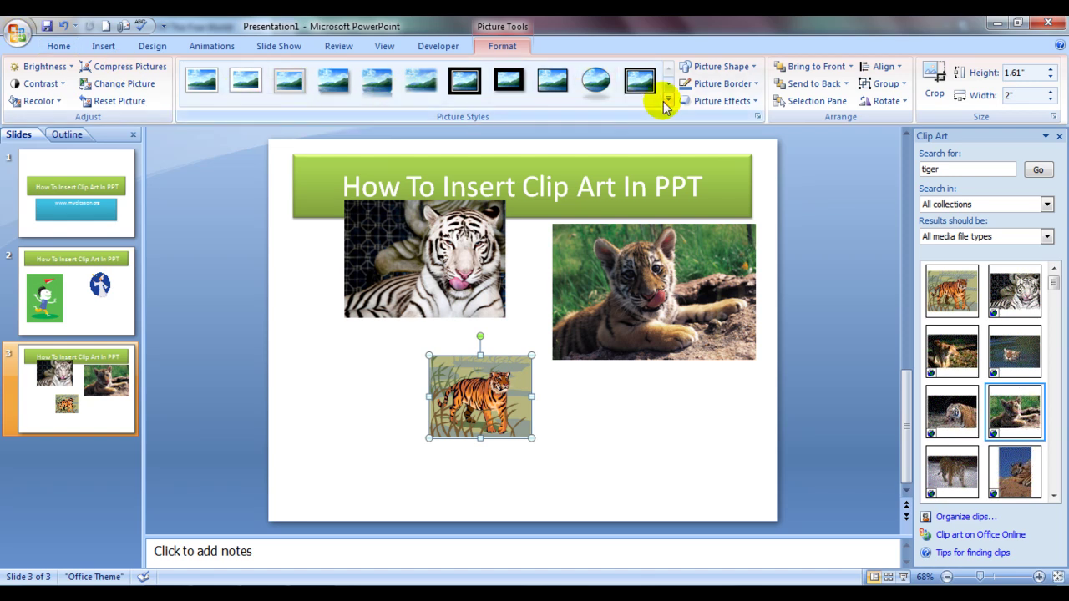
{"action": "left_click", "coordinate": [359, 370]}
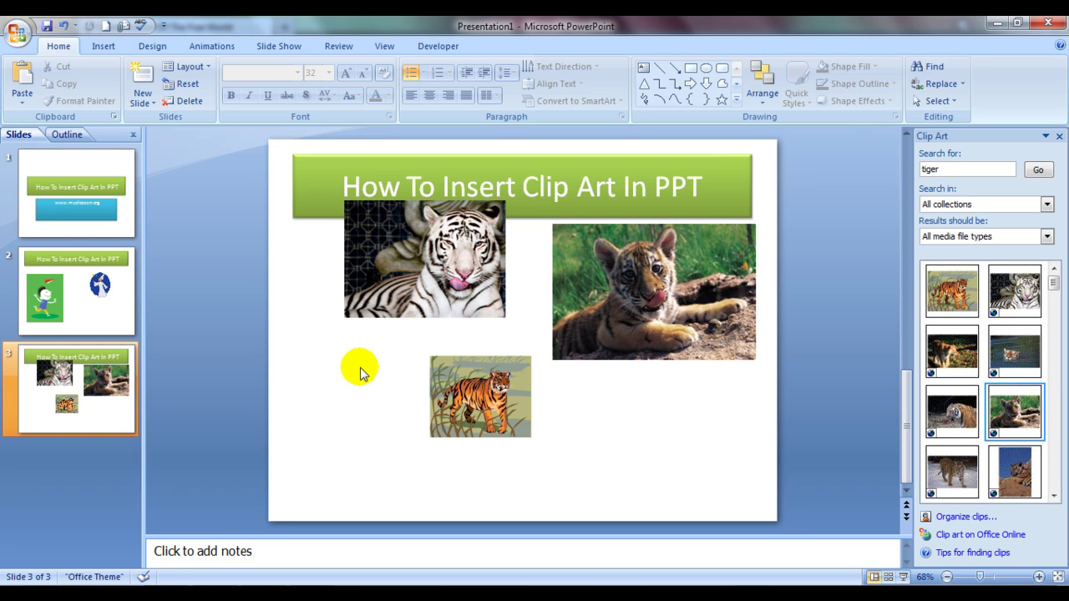